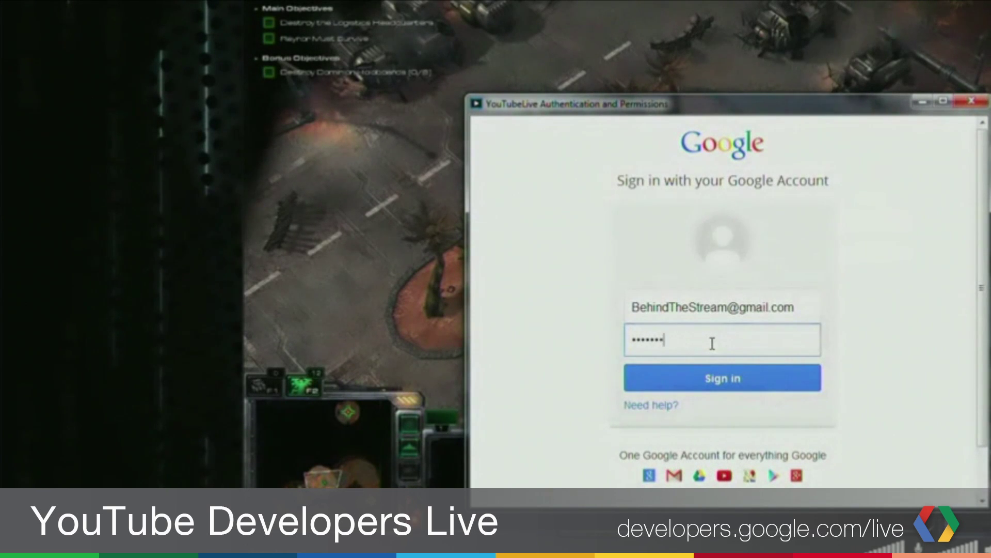
Sign in to the Google account and grant XSplit the requested YouTube permissions
left_click(704, 388)
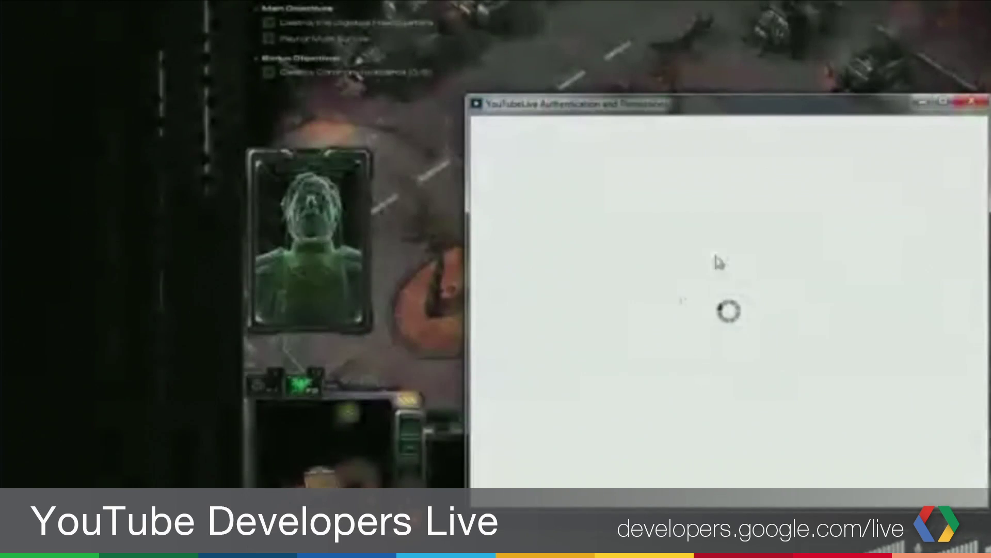
scroll(978, 281, "down", 2)
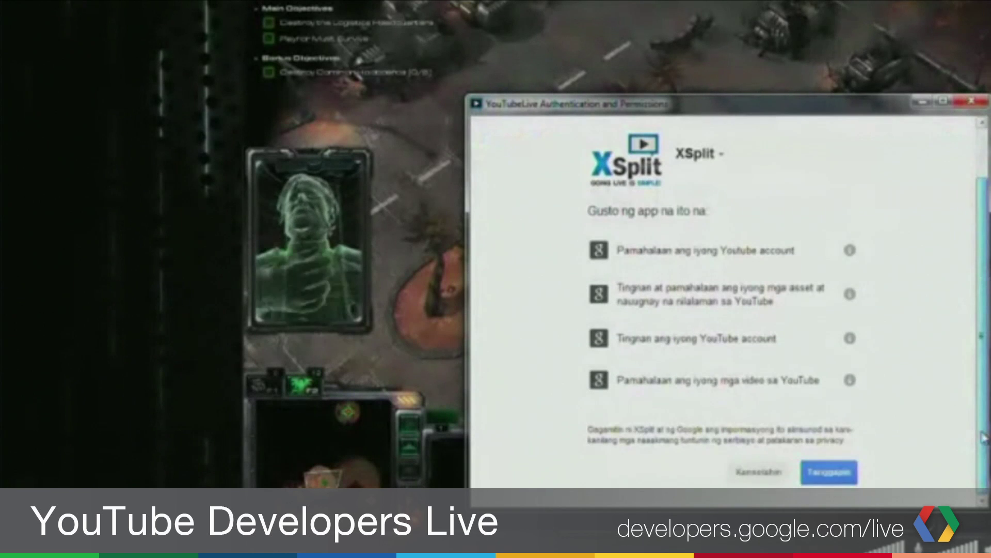
left_click(830, 472)
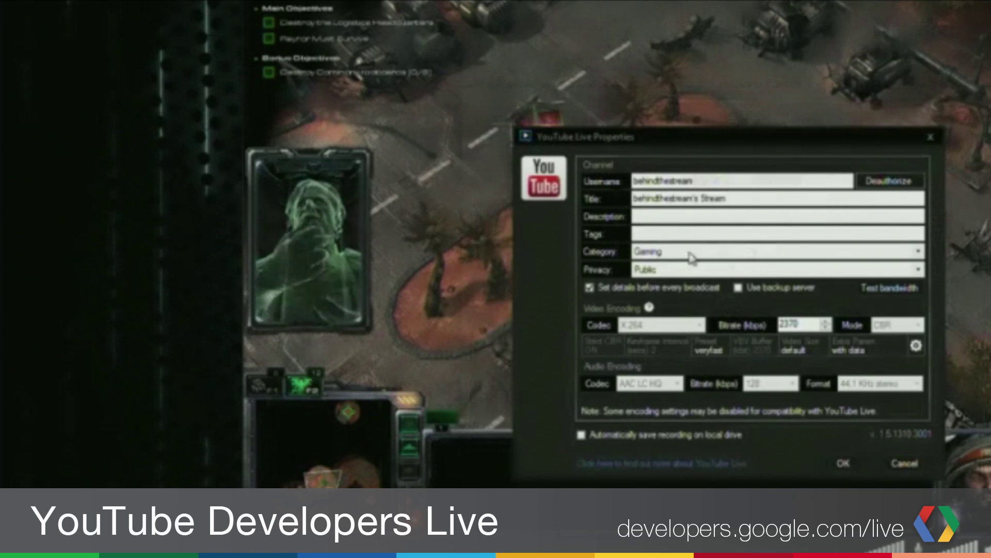
Set the YouTube Live channel's description and tags to "Stream Test" and its privacy to Unlisted, and save the properties
type("Stream Test")
key("Tab")
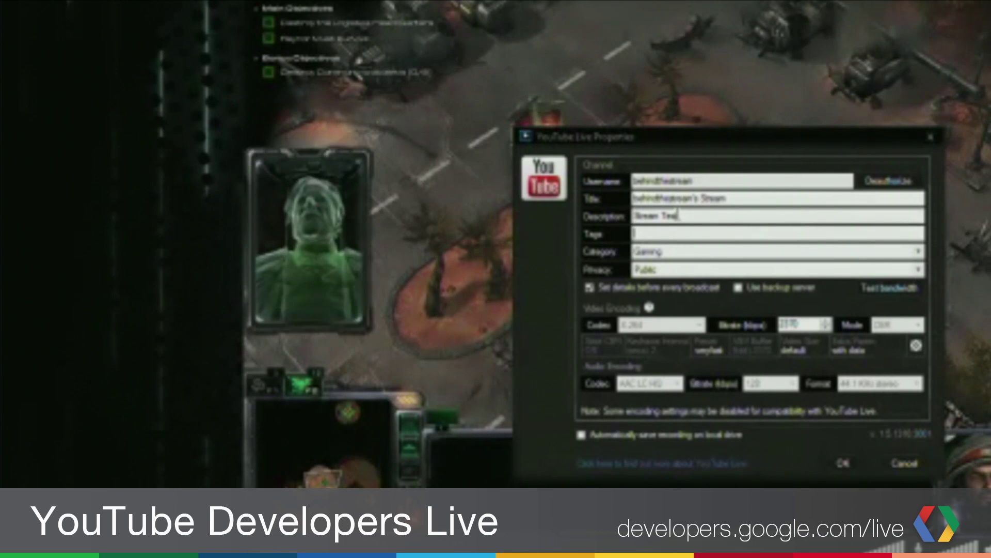
type("Stream Test")
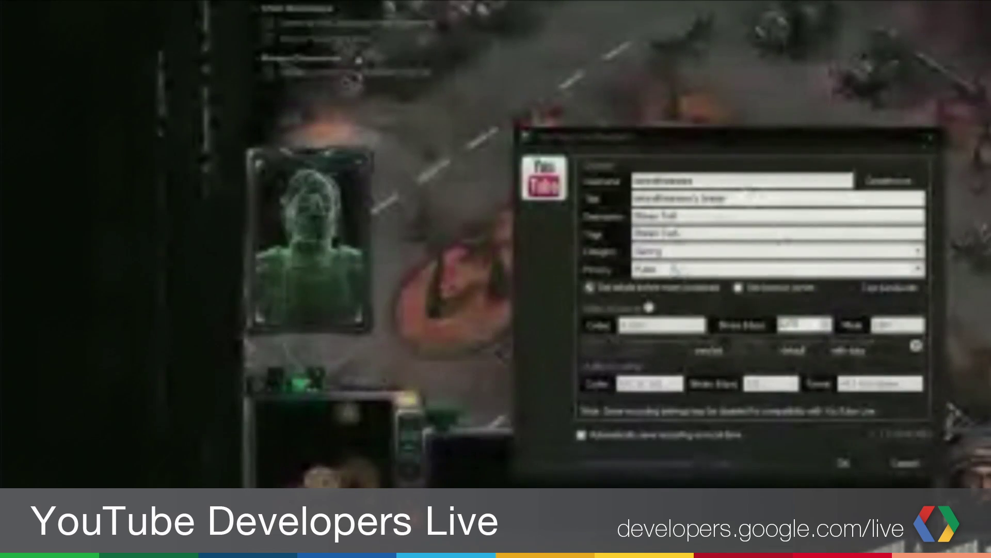
left_click(655, 269)
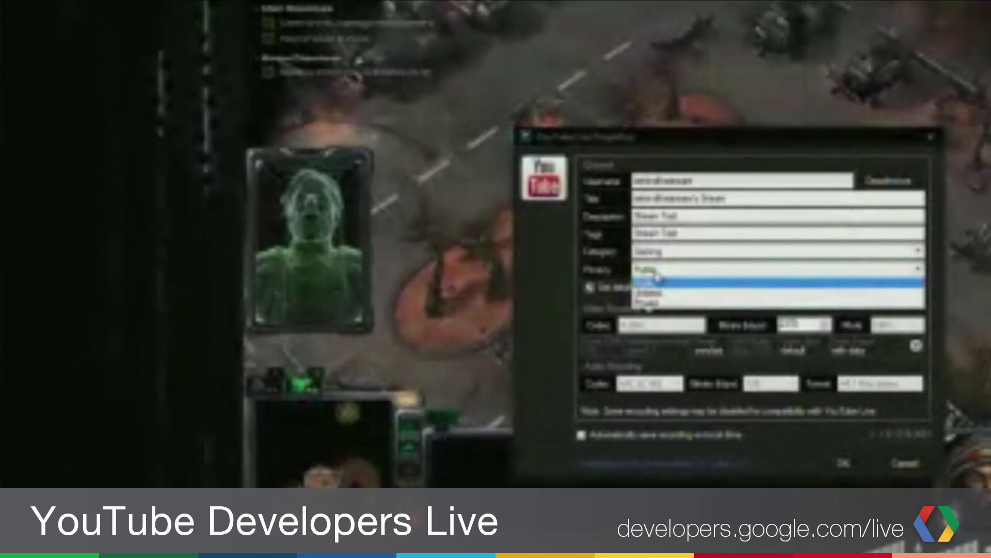
left_click(706, 295)
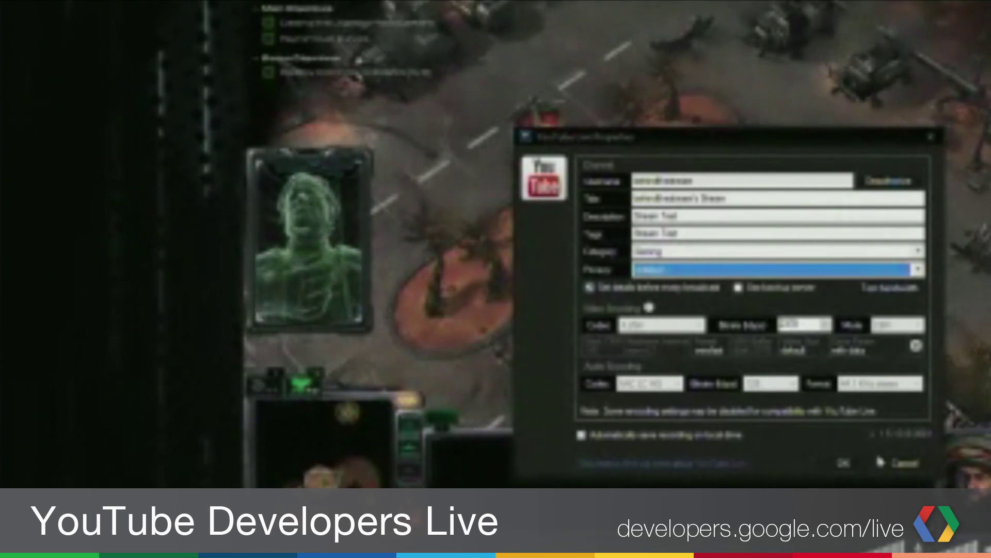
left_click(857, 472)
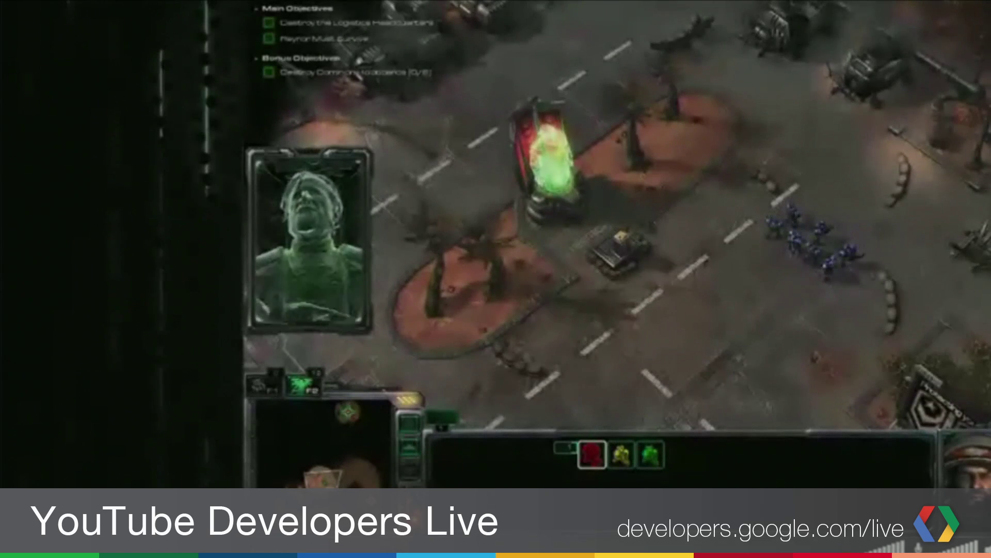
Start a YouTube Live broadcast as a new live event, keeping the preset details
left_click(336, 2)
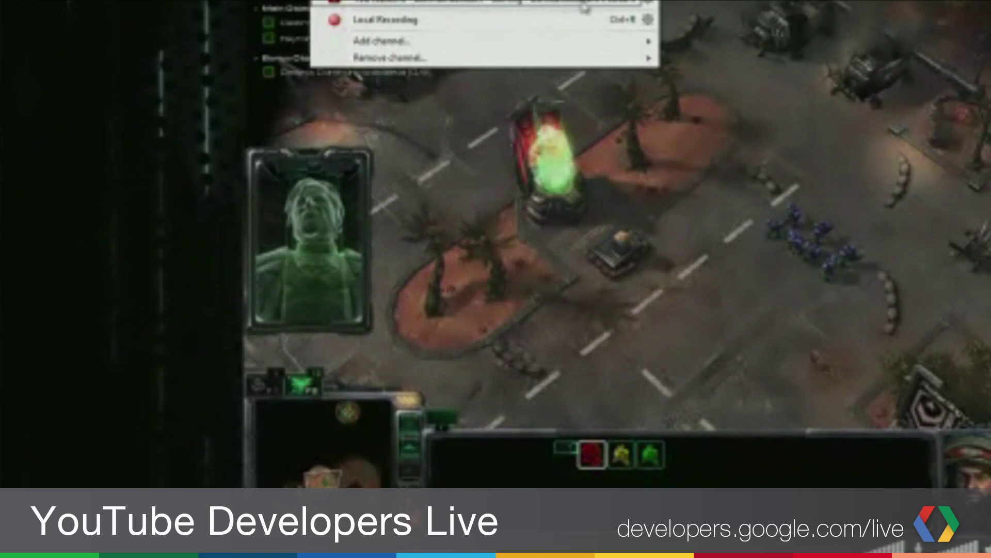
left_click(610, 2)
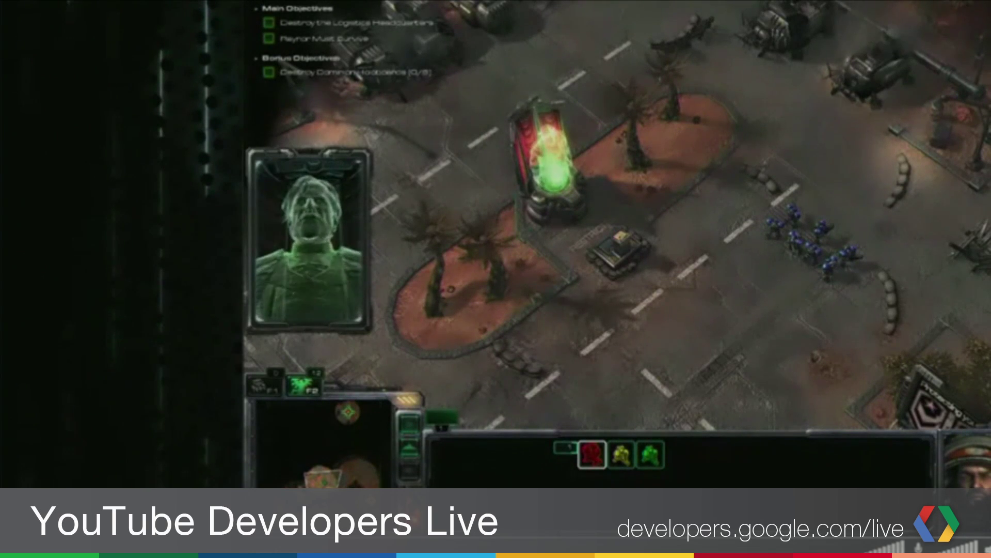
key("ctrl+shift+b")
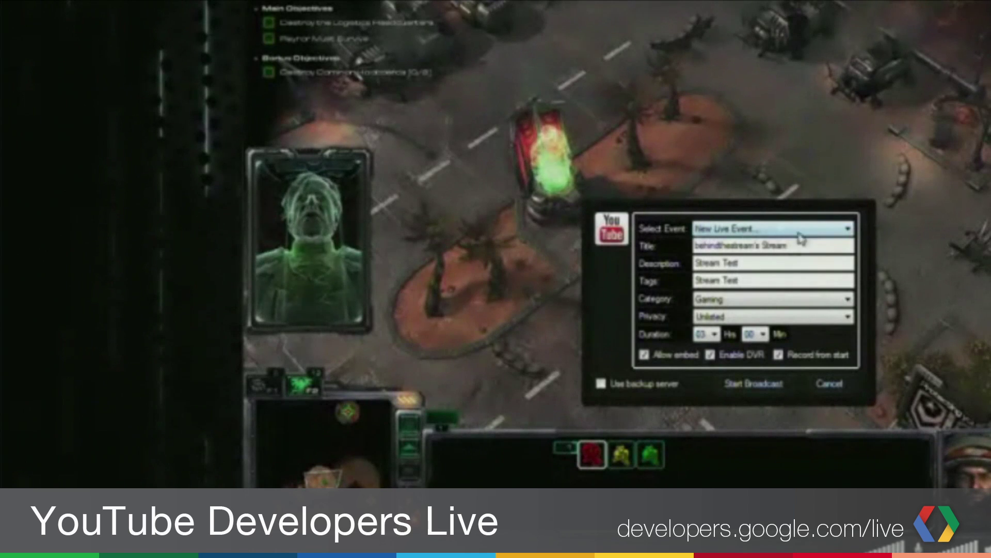
left_click(846, 236)
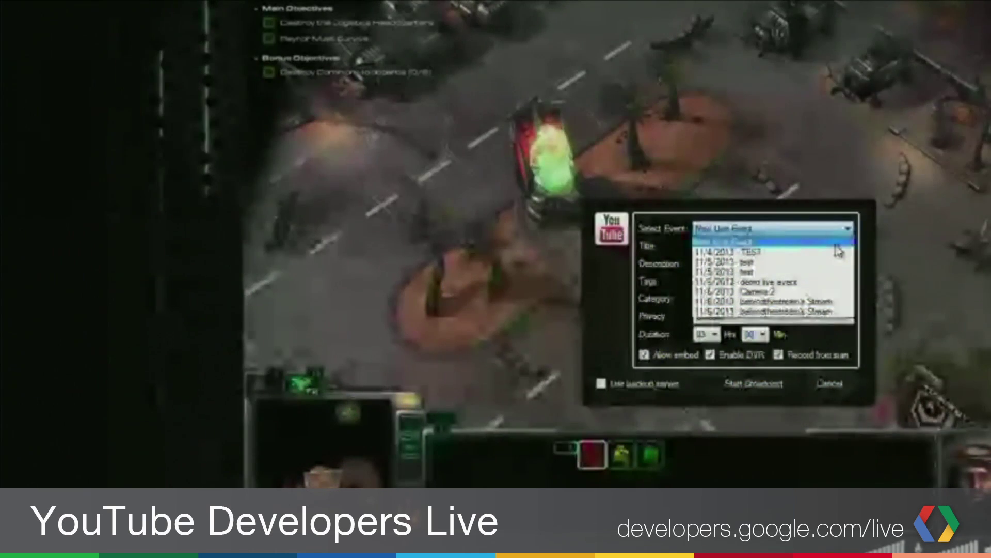
left_click(849, 236)
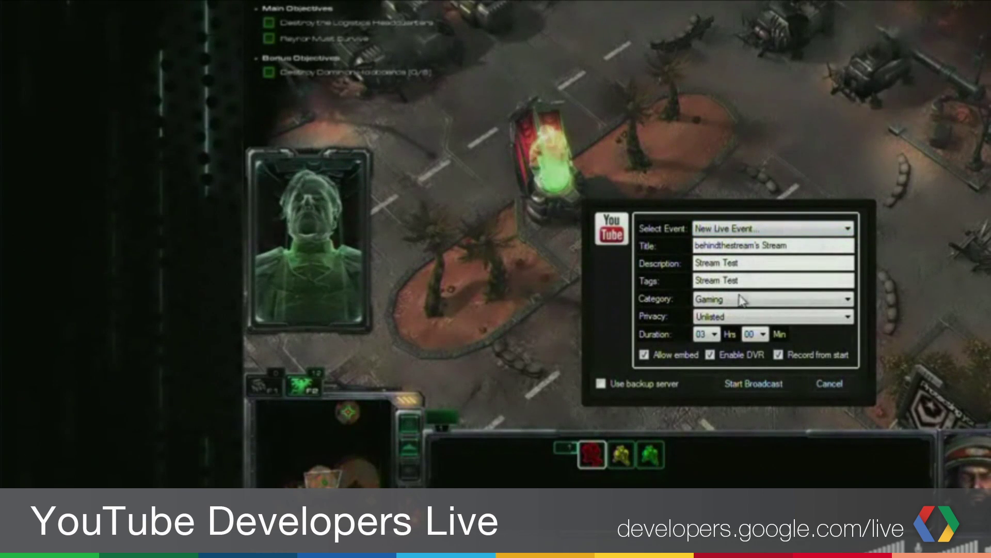
left_click(761, 384)
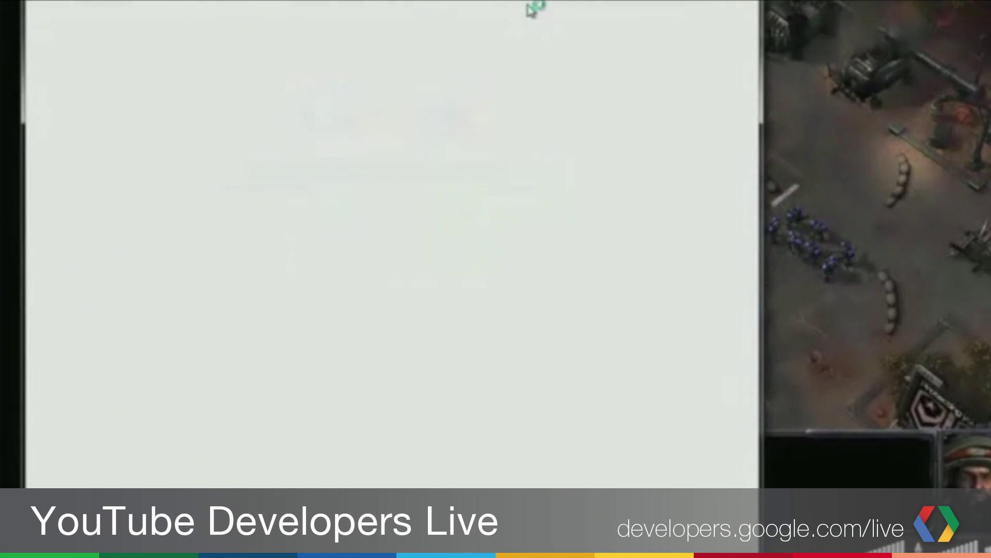
Check the stream's YouTube watch page and move the broadcaster window aside so both are visible
left_click(532, 7)
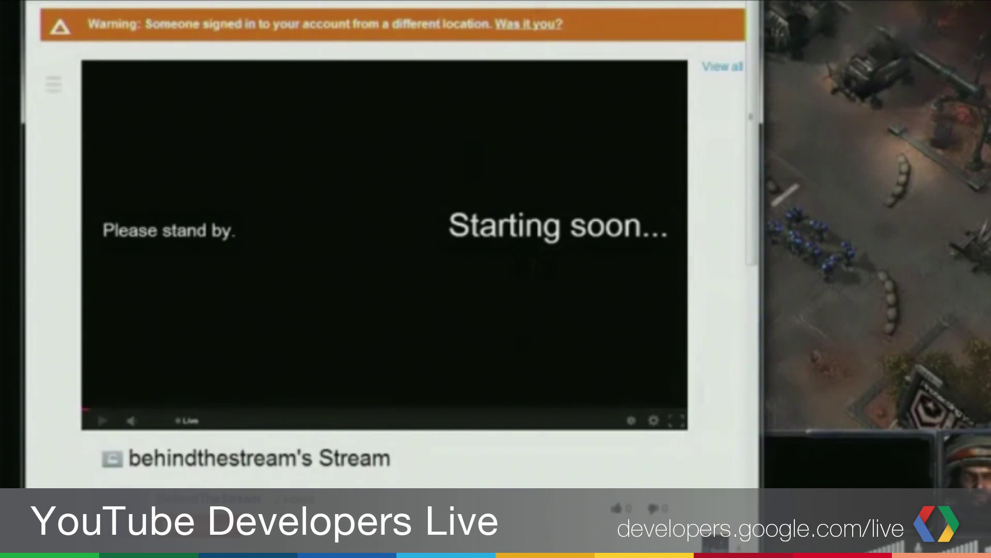
key("alt+Tab")
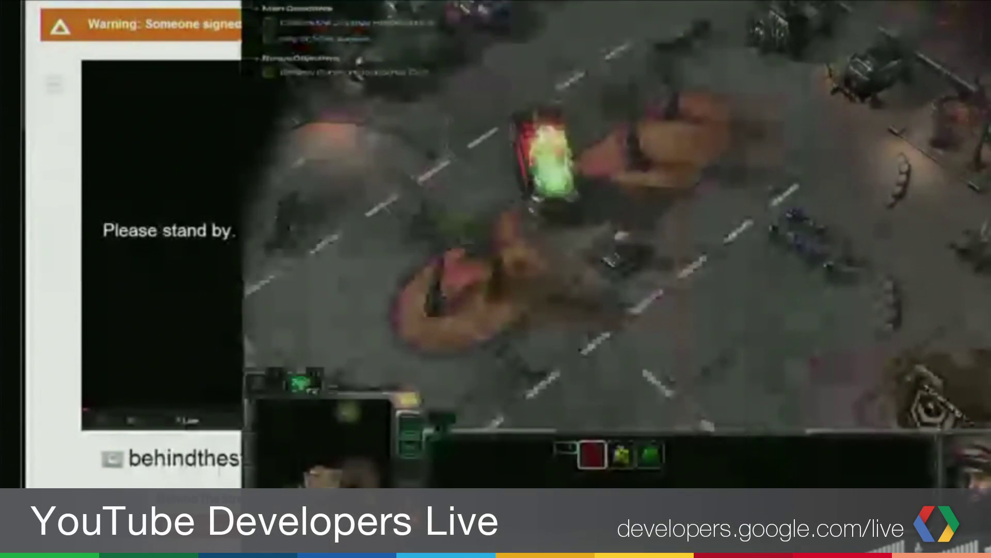
left_click_drag(532, 3, 580, 6)
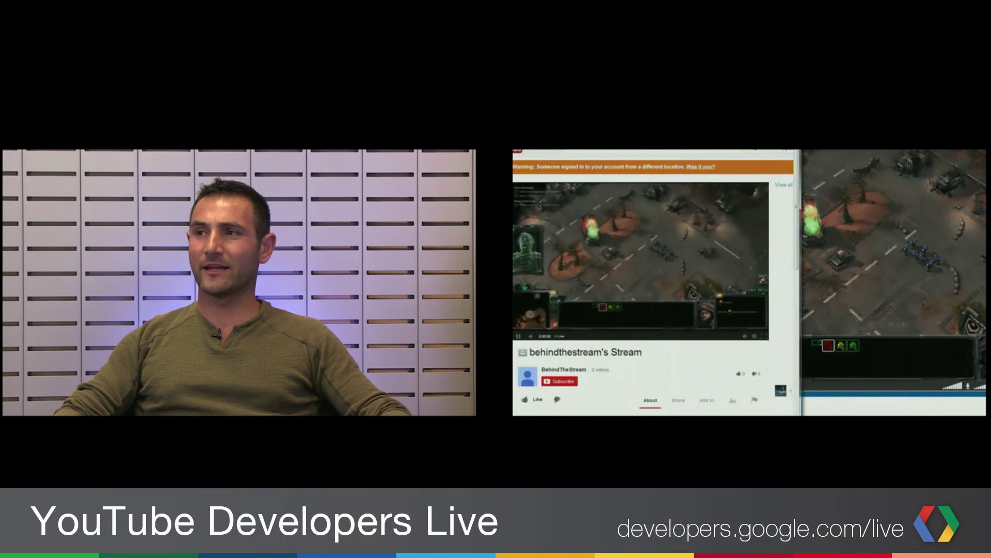
Stop streaming to YouTube Live and agree to end the broadcast as well
left_click(858, 271)
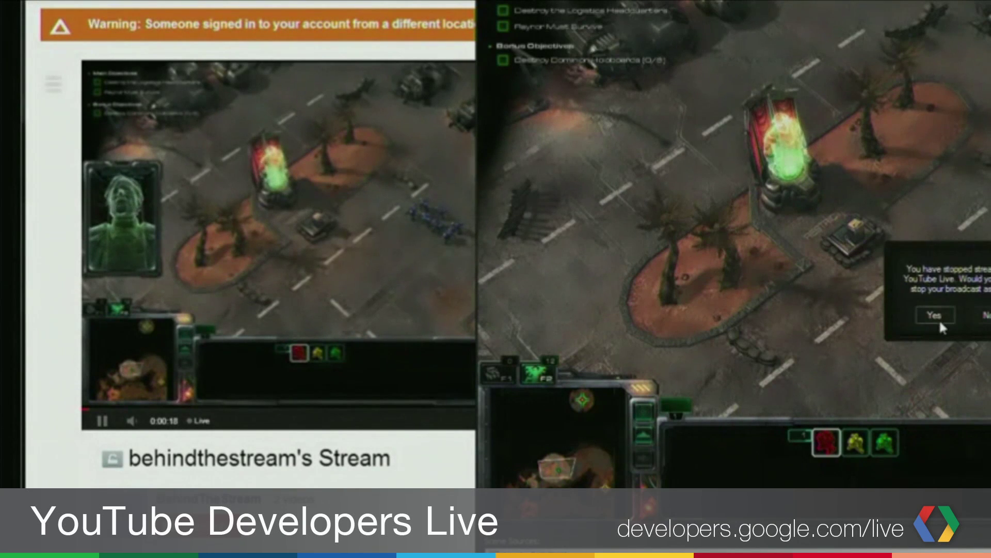
left_click(939, 314)
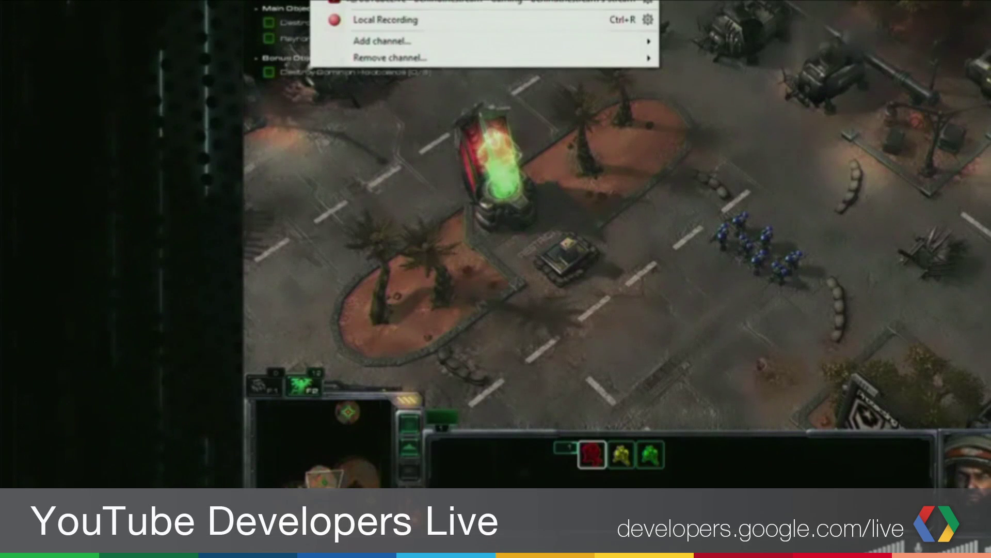
Start a local recording of the game scene and stop it after a short while
left_click(433, 22)
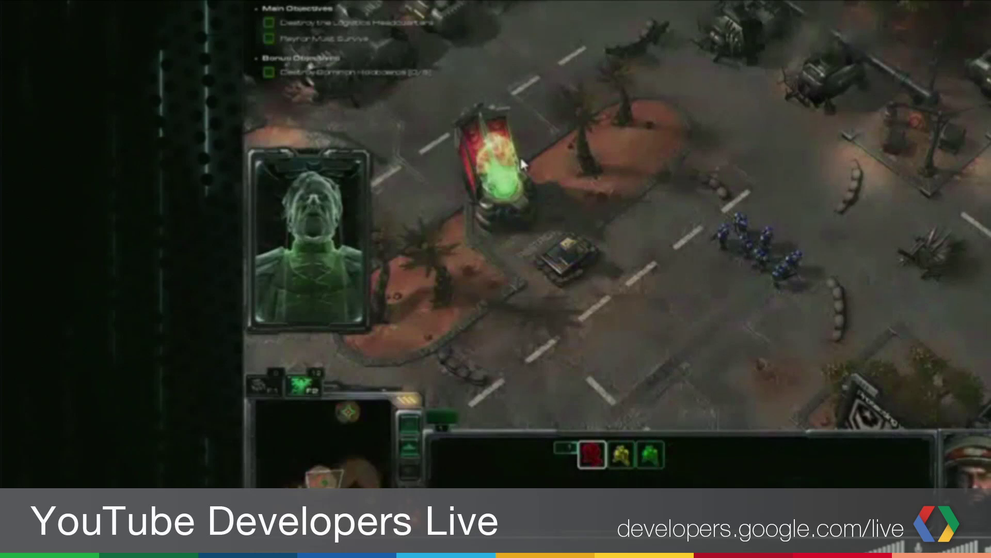
left_click(335, 1)
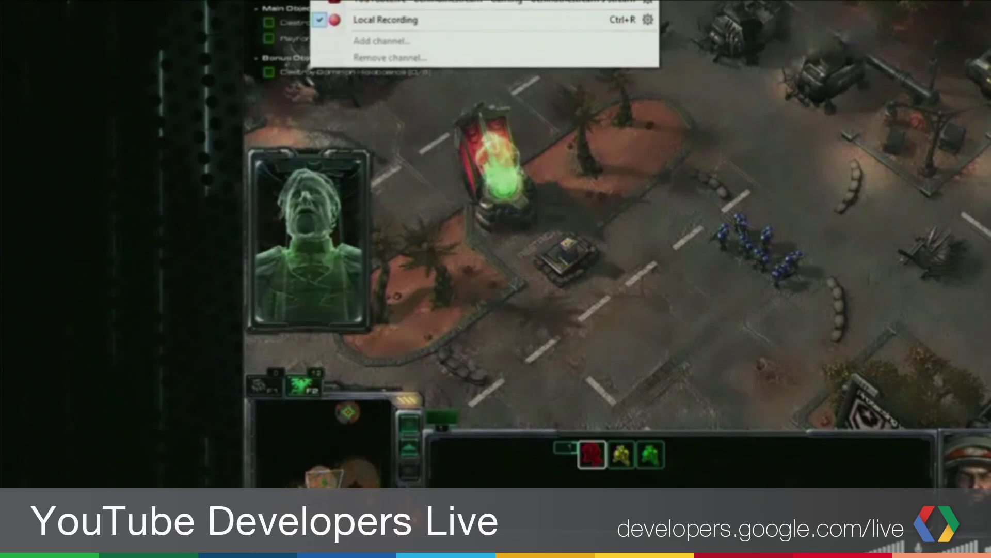
left_click(452, 21)
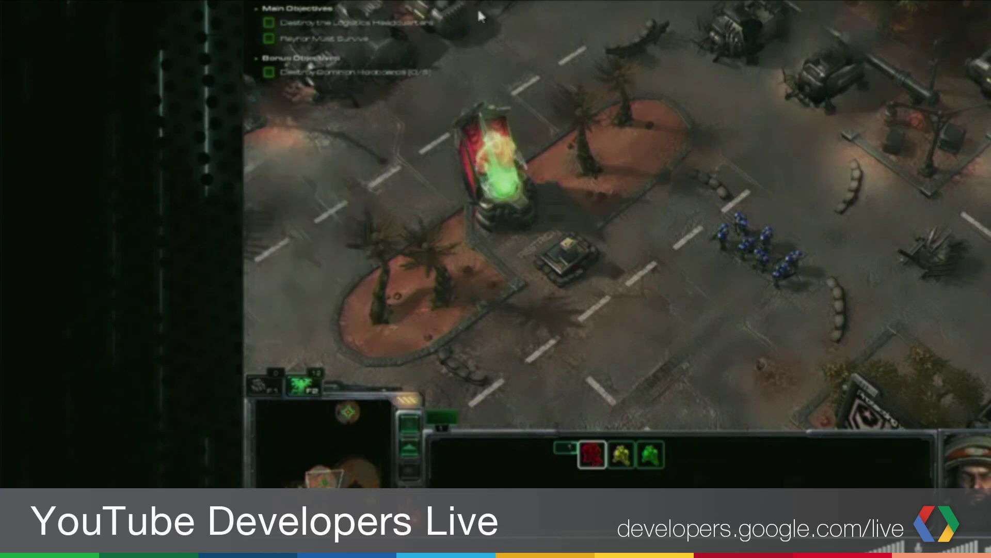
Open the recordings list, switch it to thumbnail view and select the recording 2013-11-06_222125132.1
left_click(453, 3)
left_click(459, 15)
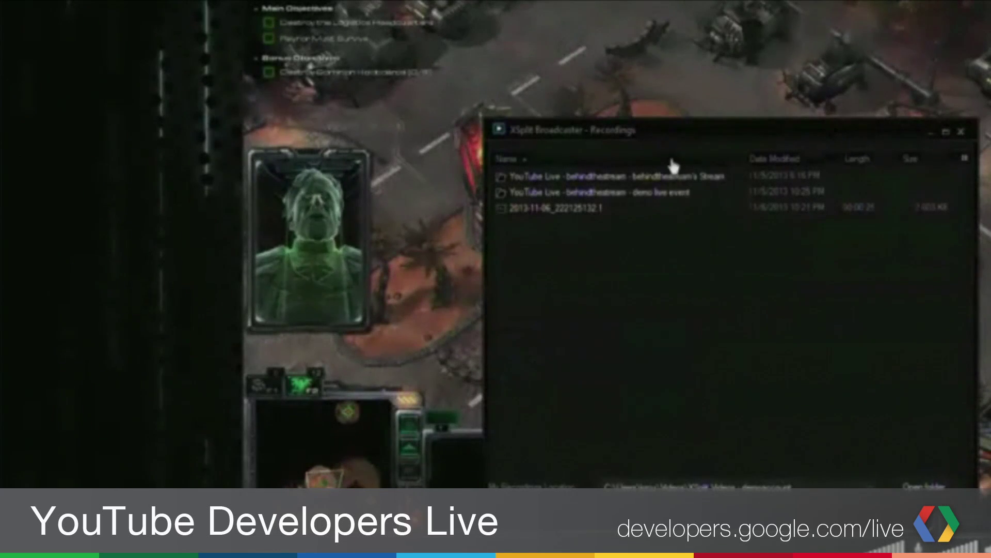
left_click(965, 158)
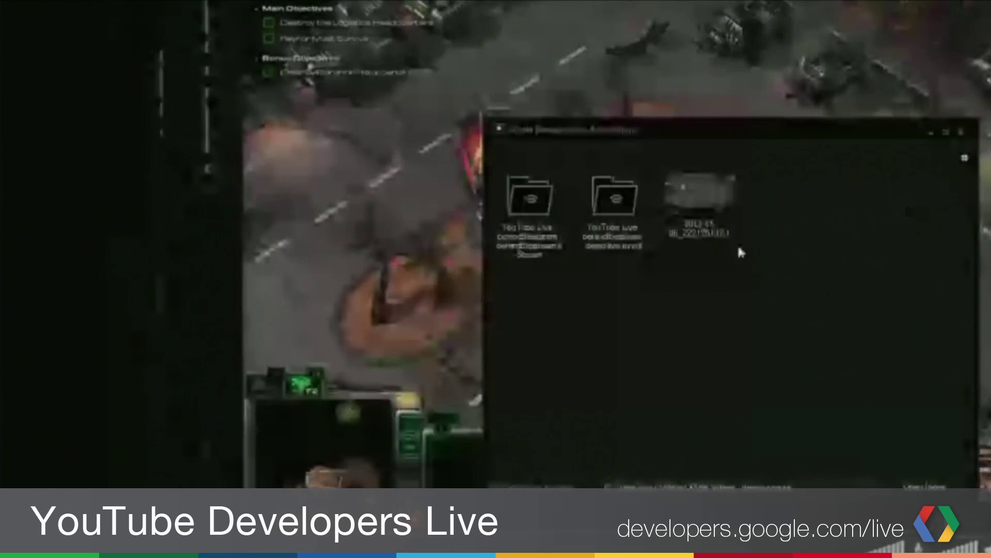
left_click(703, 218)
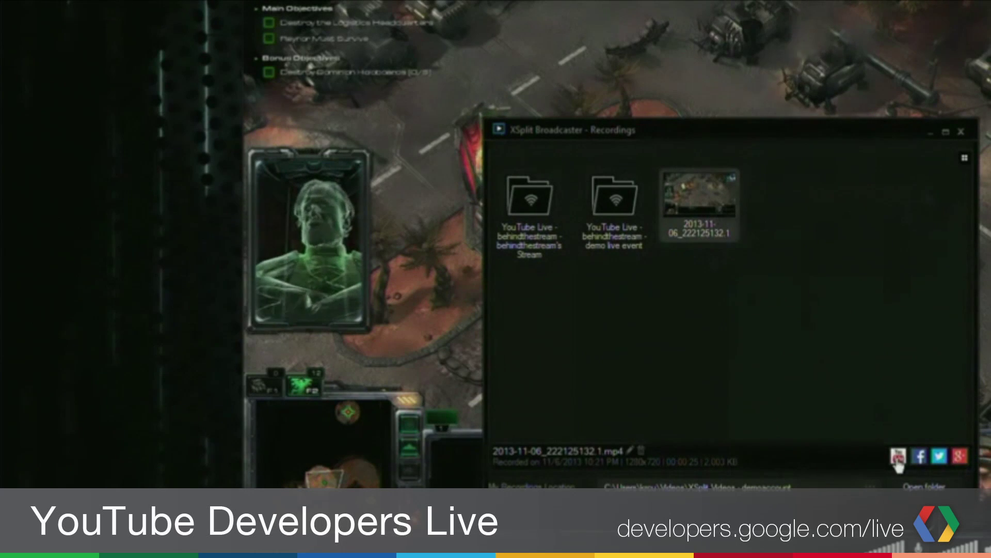
Upload the selected recording to YouTube with its privacy set to Unlisted
left_click(897, 460)
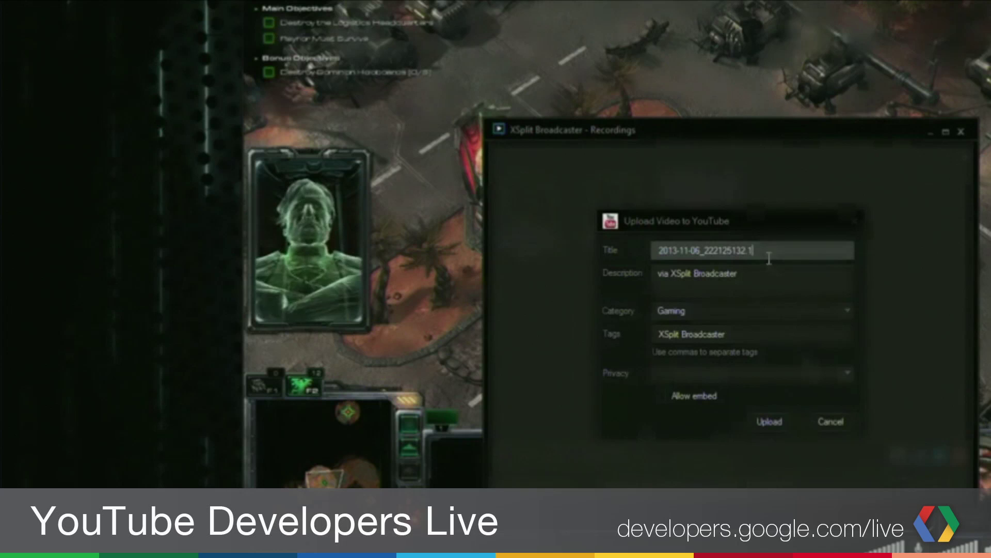
left_click(764, 373)
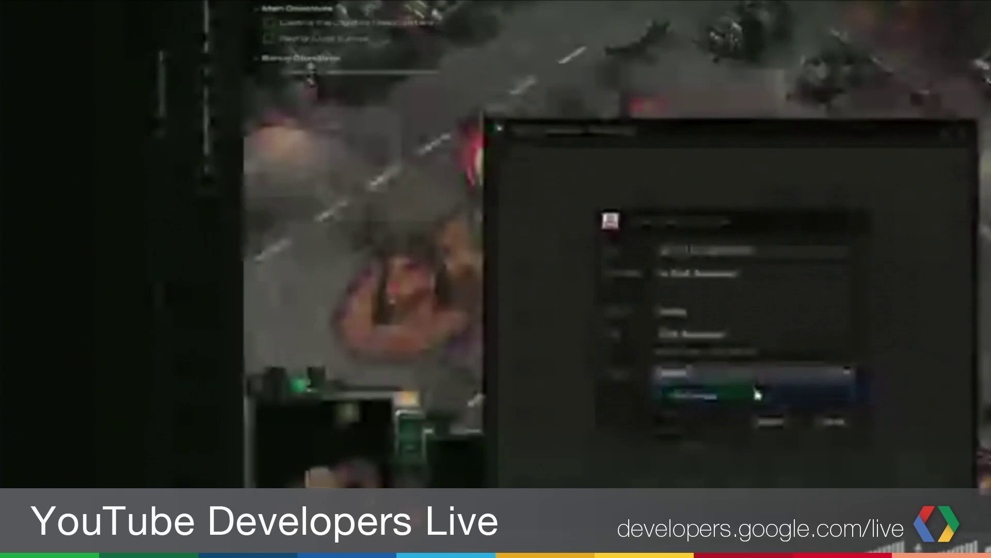
left_click(757, 395)
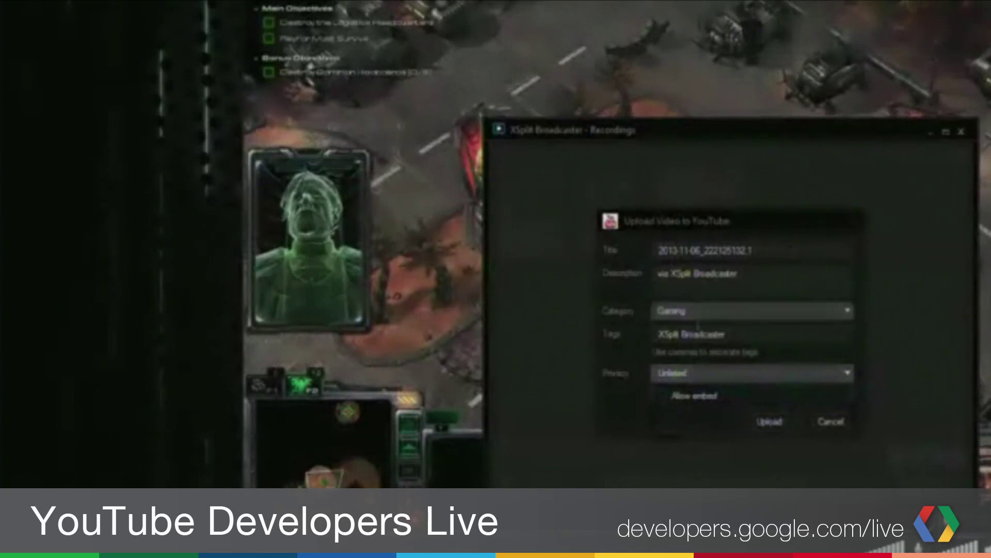
left_click(764, 424)
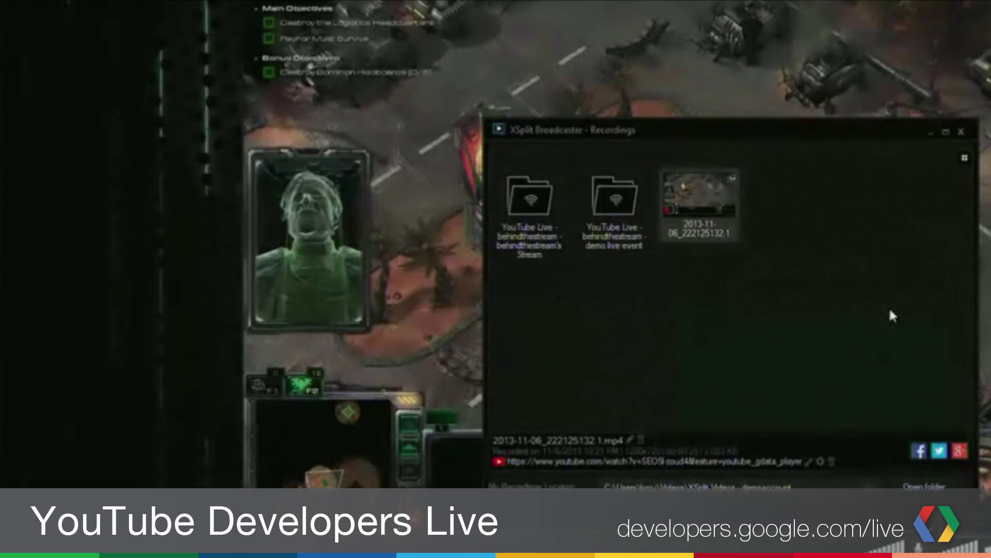
Open the uploaded recording's YouTube link and pause its playback
left_click(762, 465)
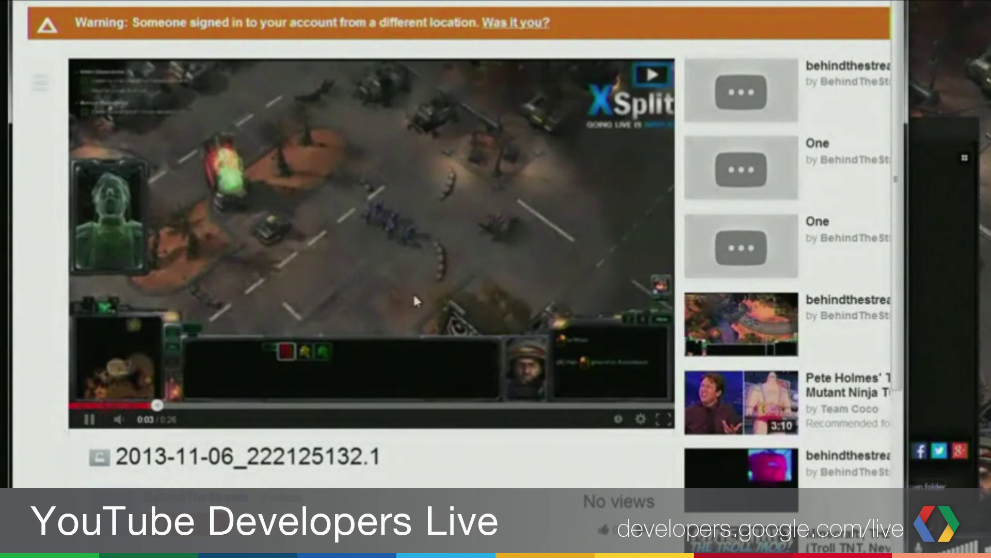
left_click(88, 422)
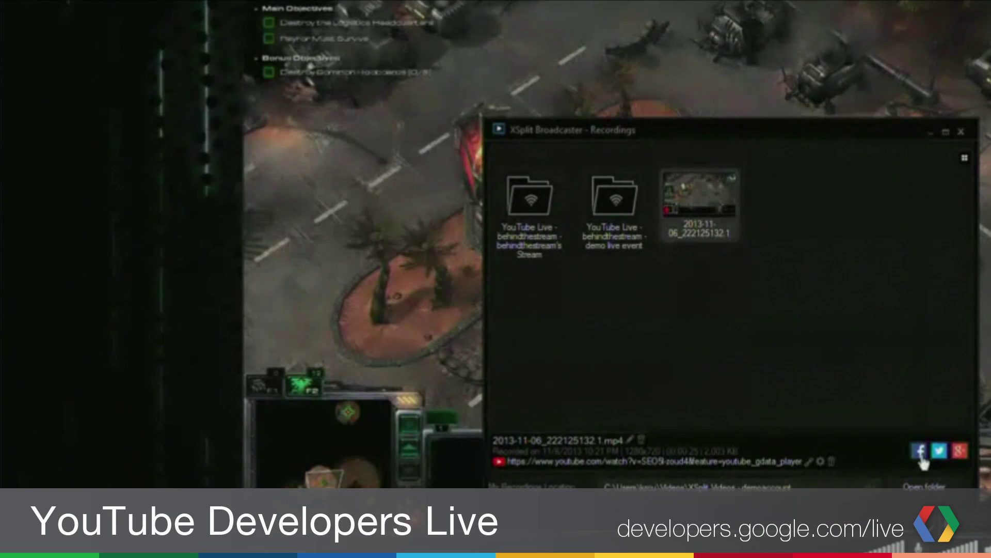
Review the audience privacy options for sharing the video to Facebook, and close the form without sharing
left_click(920, 452)
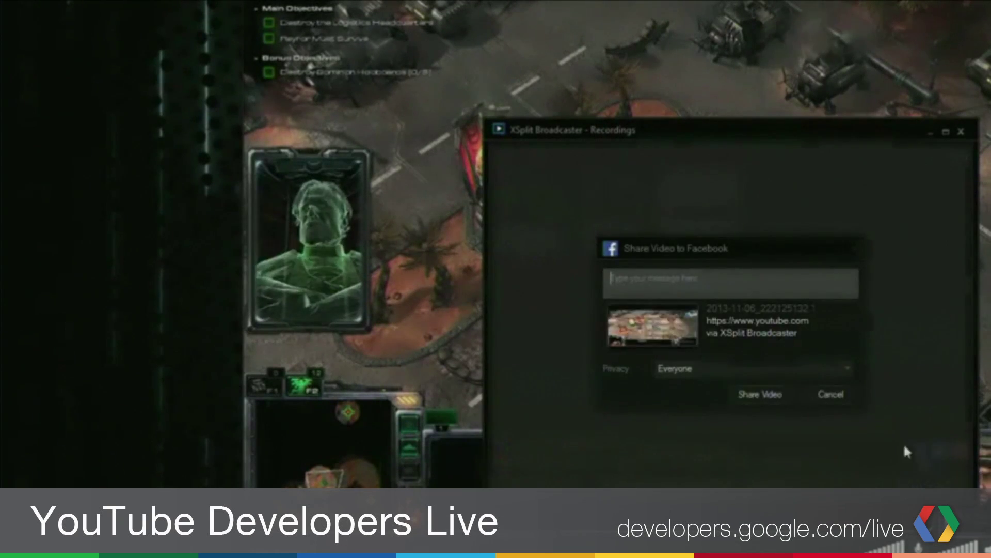
left_click(700, 371)
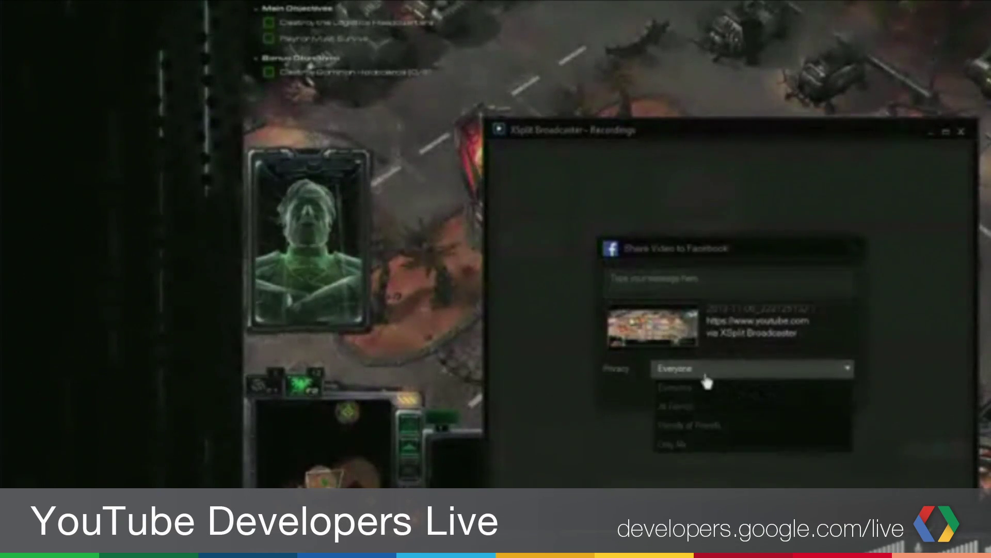
left_click(846, 369)
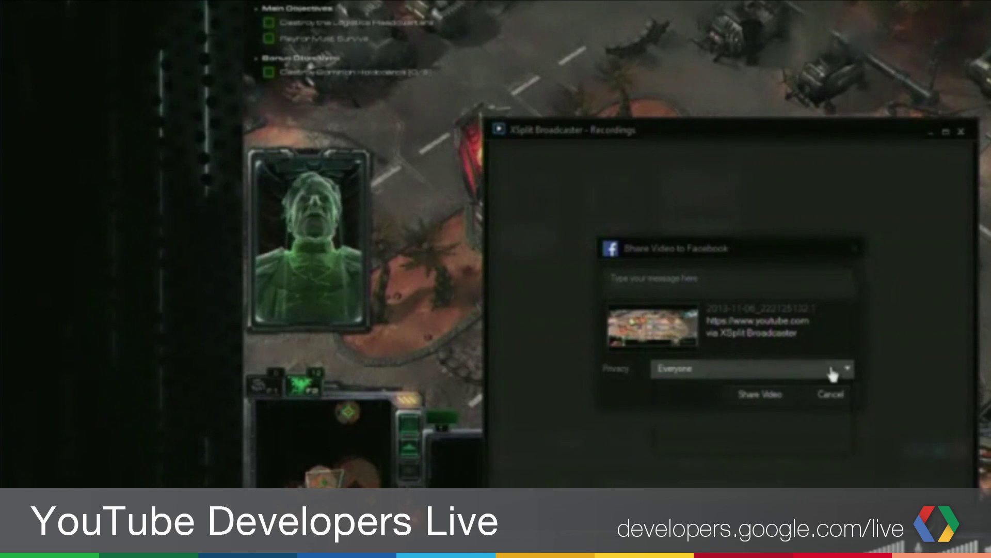
left_click(855, 250)
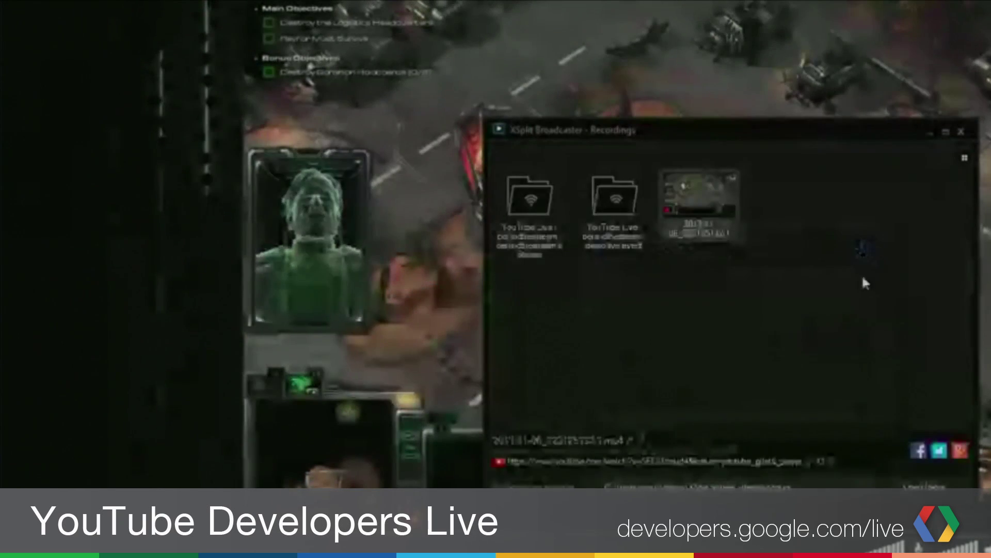
Review the account permissions requested for sharing the video to Twitter, and close the authorization window without signing in
left_click(938, 451)
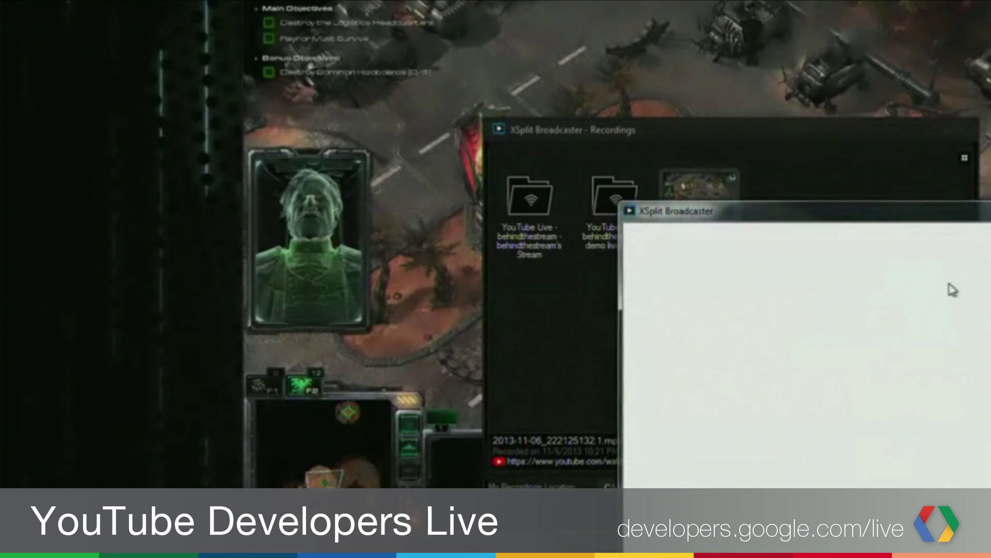
scroll(808, 370, "down", 3)
scroll(807, 370, "up", 2)
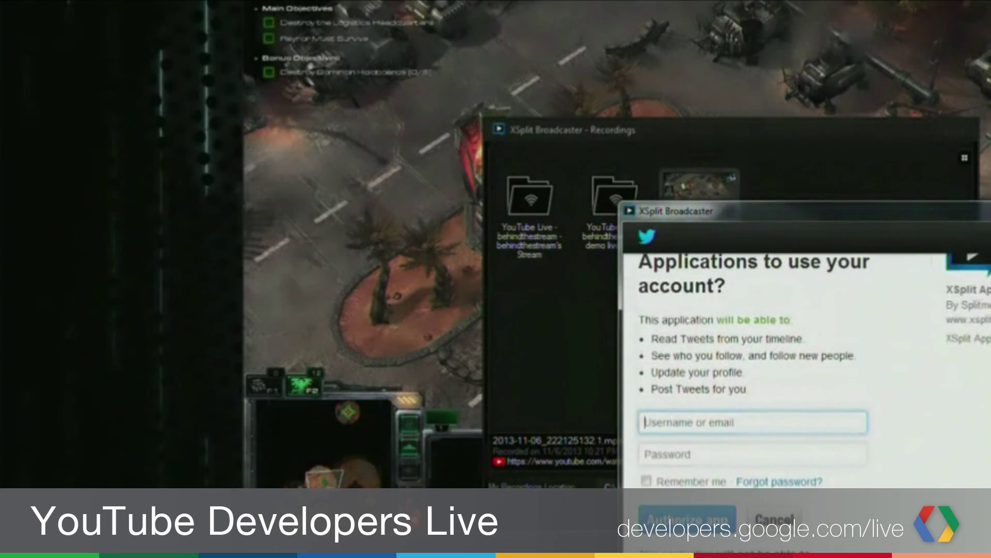
key("alt+F4")
Review and authorize XSplit's access to the Google account for sharing the video to Google Plus
left_click(960, 452)
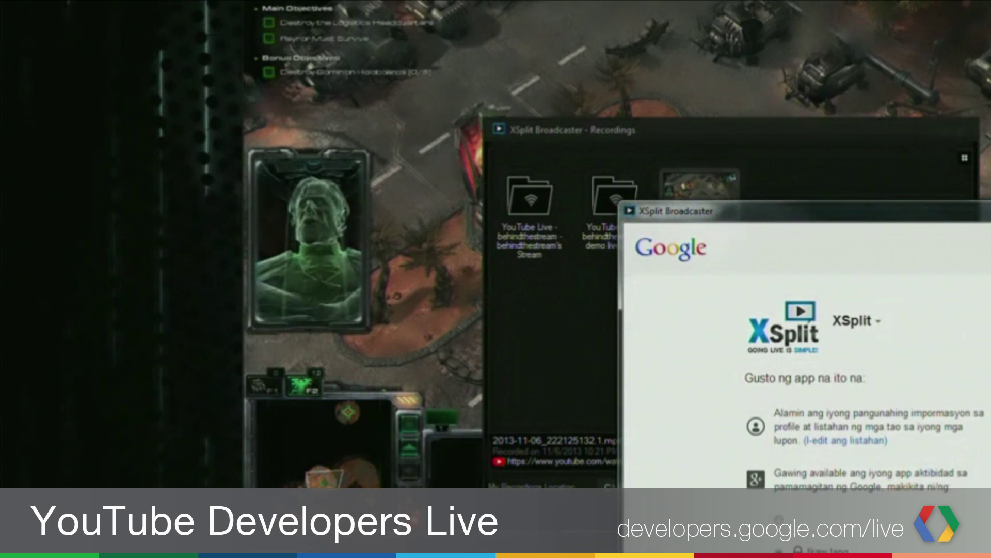
scroll(806, 361, "down", 2)
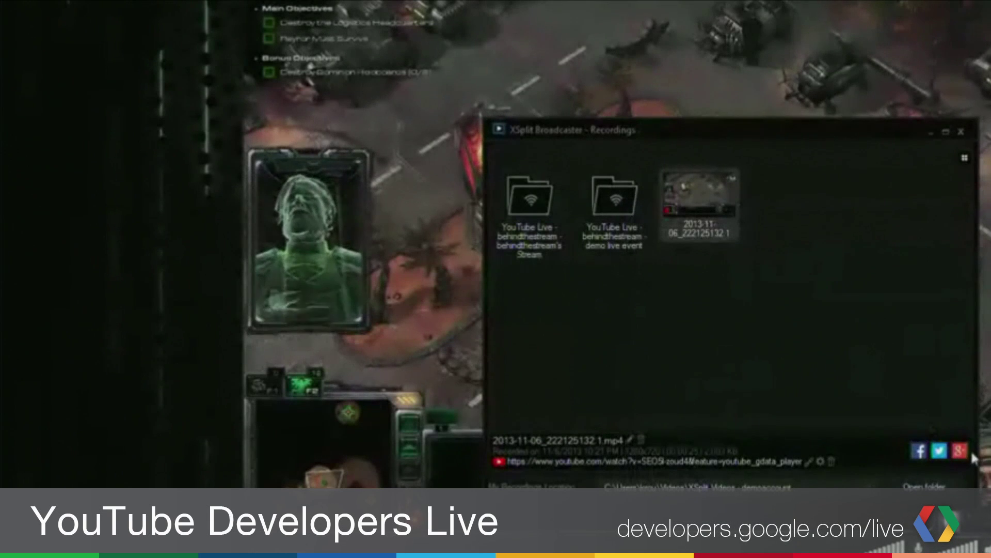
View the form for sharing the video to Google Plus, dismiss it without sharing, and close the recordings list
left_click(961, 451)
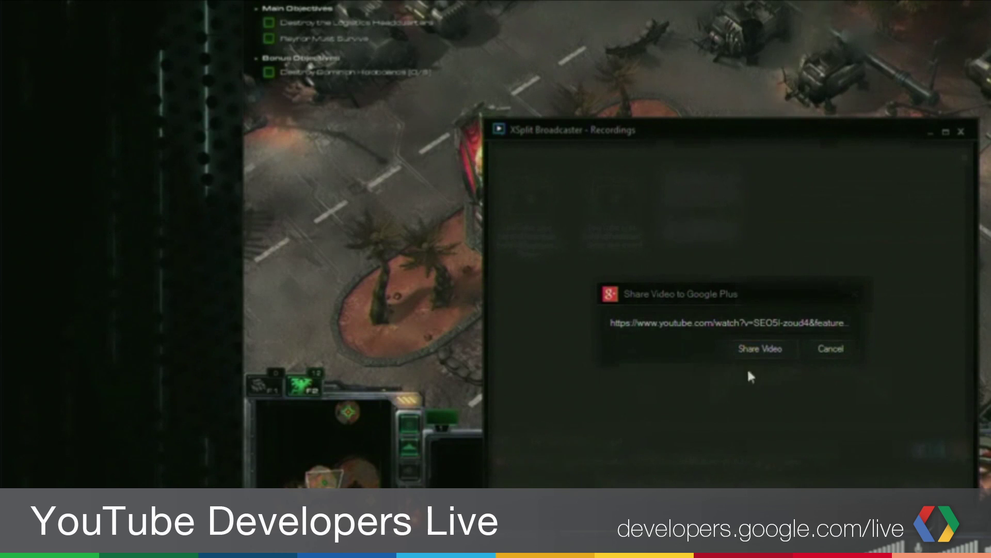
left_click(855, 296)
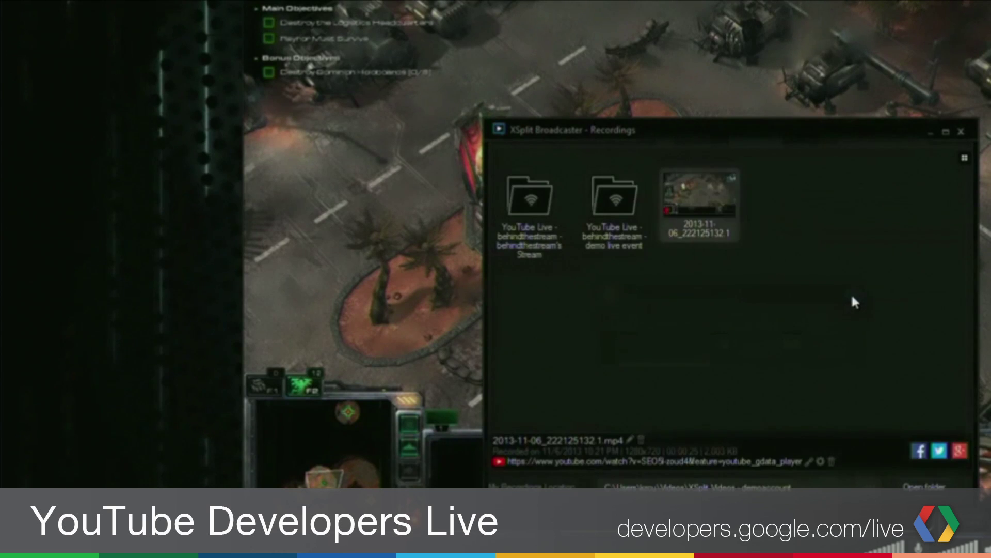
left_click(959, 131)
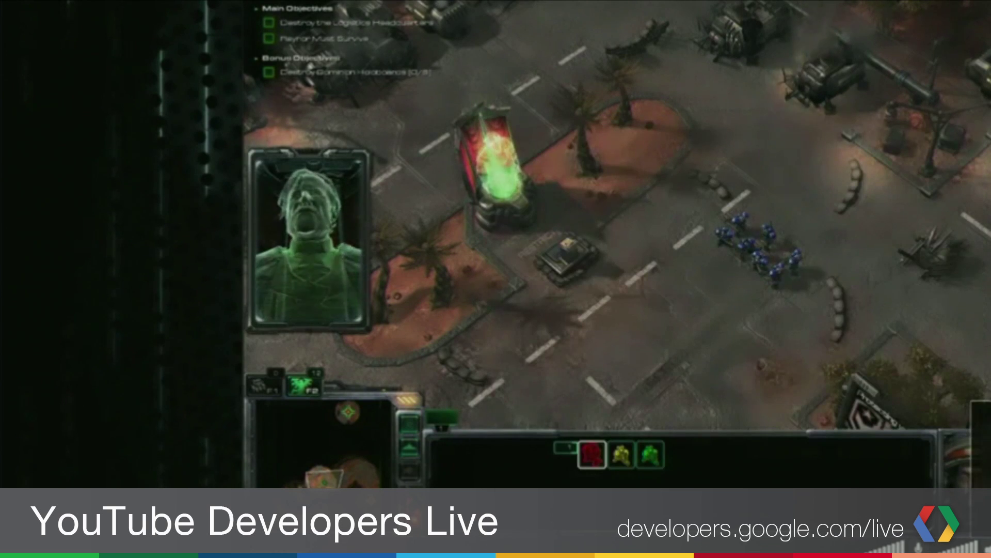